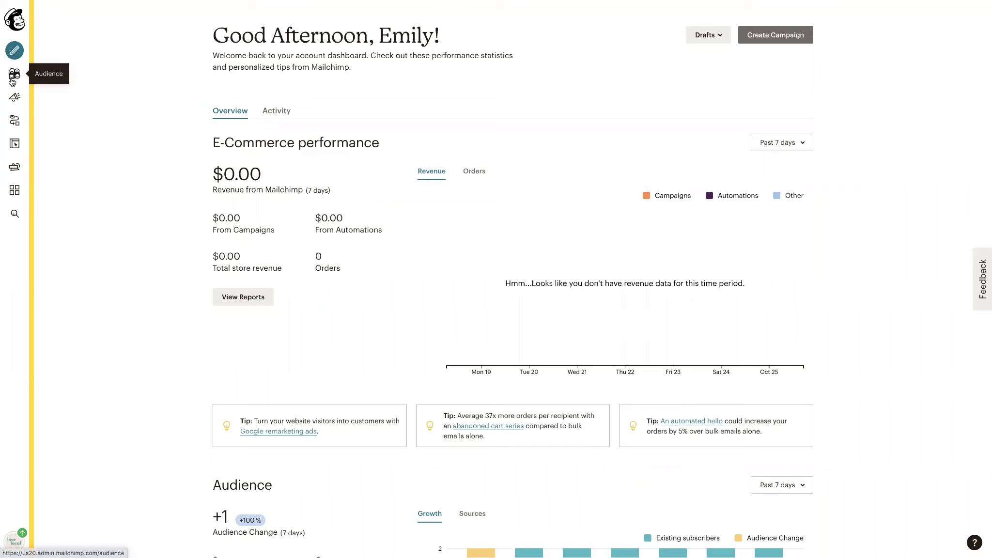
Create an automated email campaign using the Welcome new subscribers type.
{"action": "left_click", "coordinate": [15, 102]}
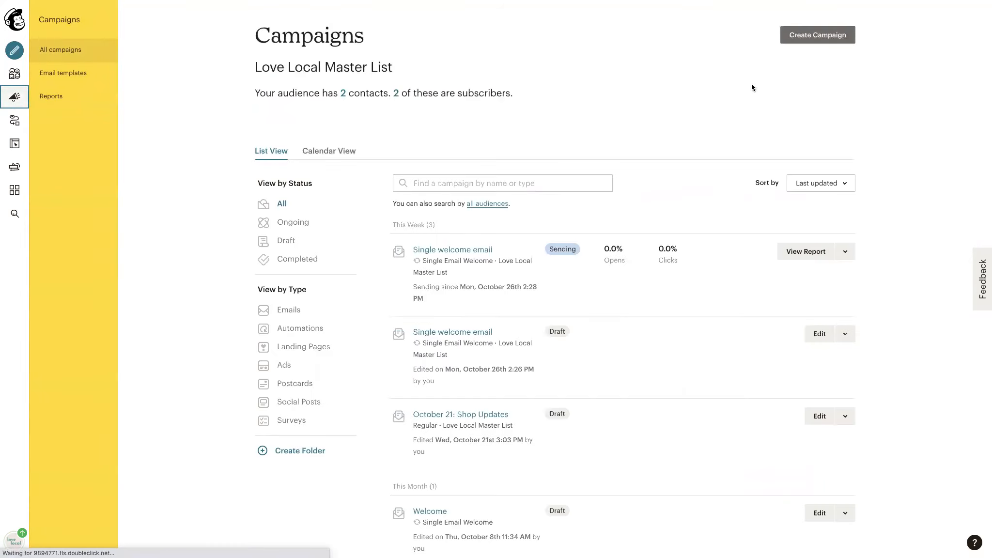
{"action": "left_click", "coordinate": [822, 36]}
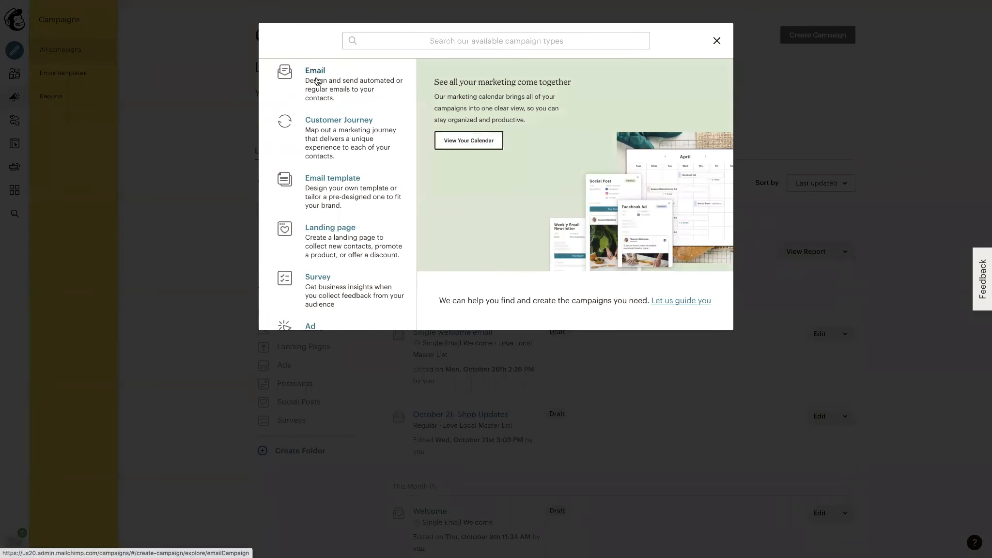
{"action": "left_click", "coordinate": [316, 81]}
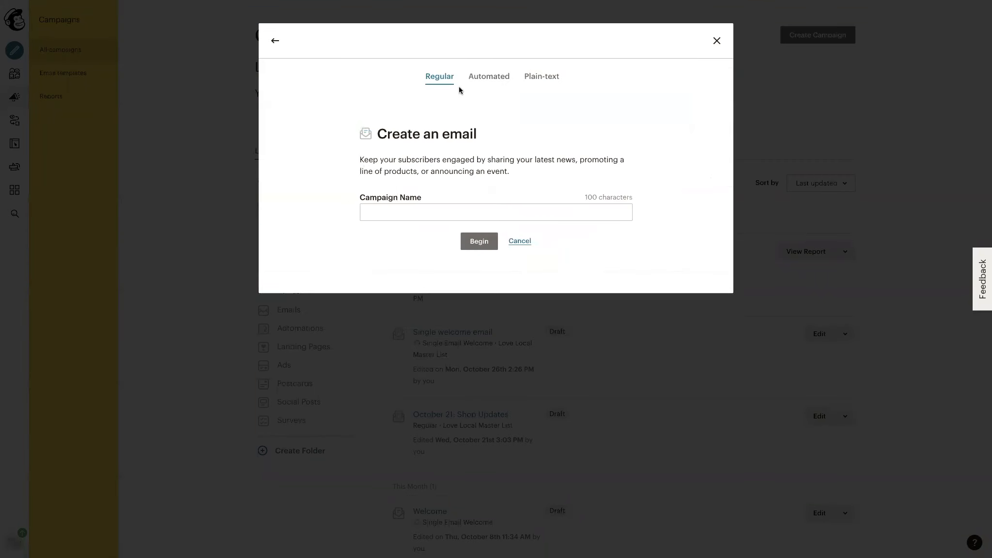
{"action": "left_click", "coordinate": [484, 80]}
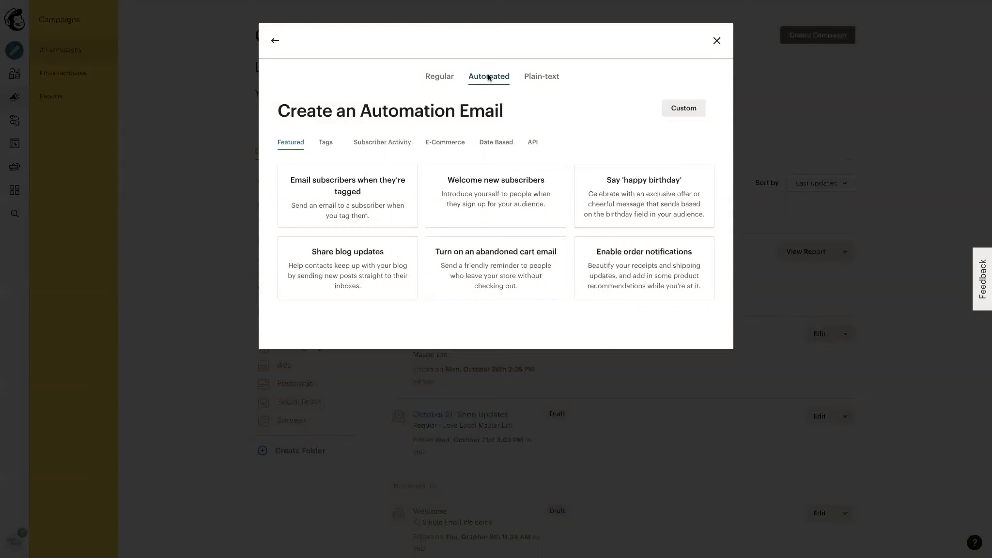
{"action": "left_click", "coordinate": [477, 197]}
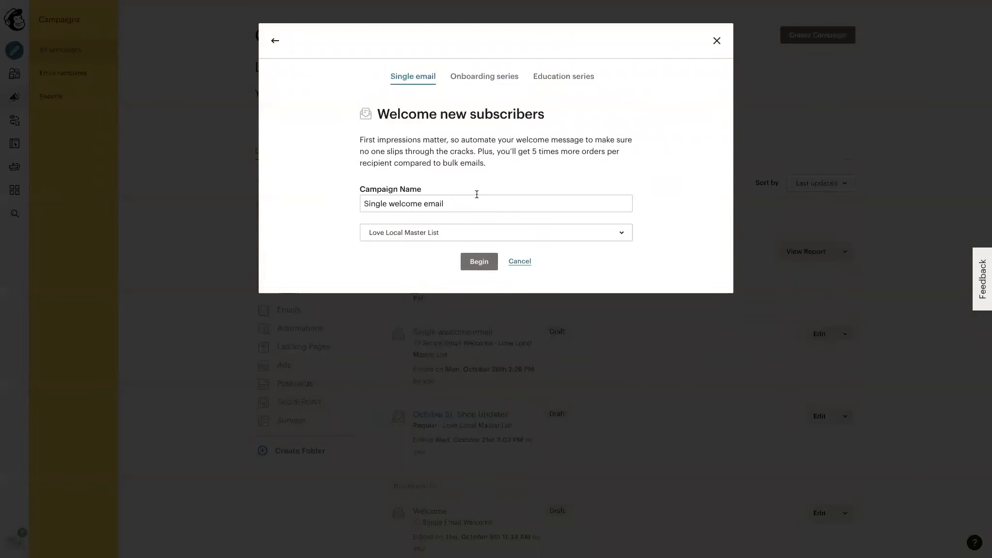
Begin a single welcome email campaign named "Welcome to Love Local" for the Love Local Master List audience.
{"action": "left_click", "coordinate": [485, 76]}
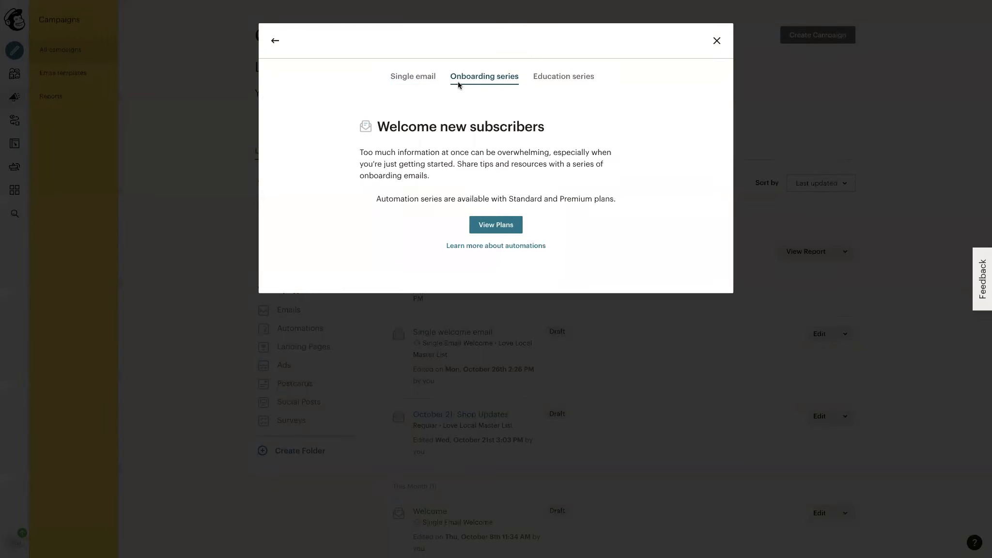
{"action": "left_click", "coordinate": [430, 77]}
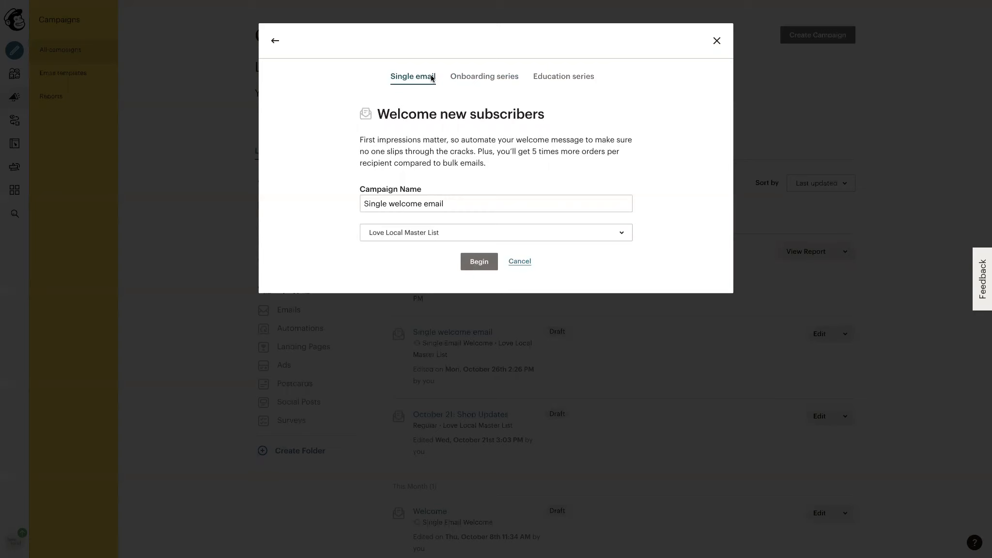
{"action": "left_click", "coordinate": [367, 203]}
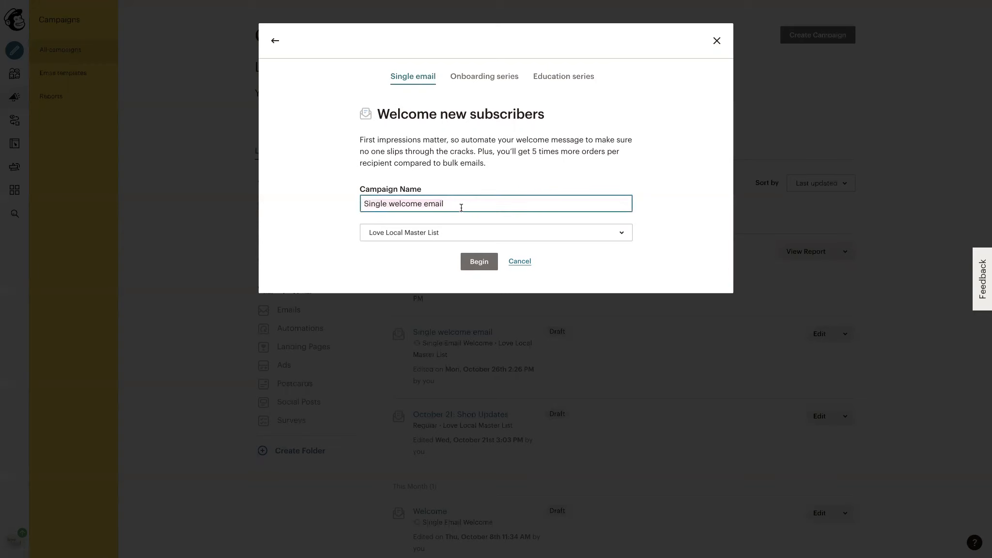
{"action": "type", "text": "Welcome to Love Local"}
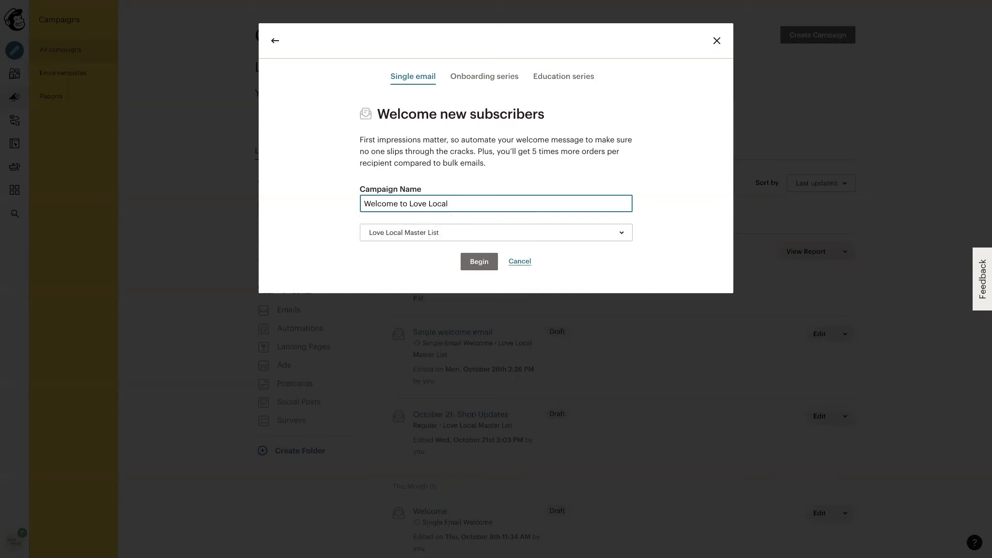
{"action": "left_click", "coordinate": [496, 234]}
{"action": "left_click", "coordinate": [407, 279]}
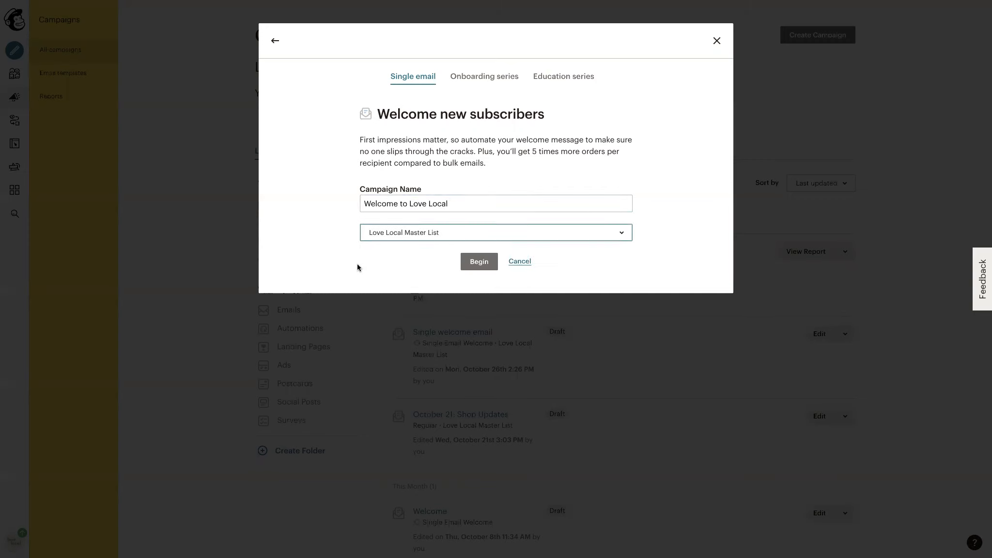
{"action": "left_click", "coordinate": [481, 264]}
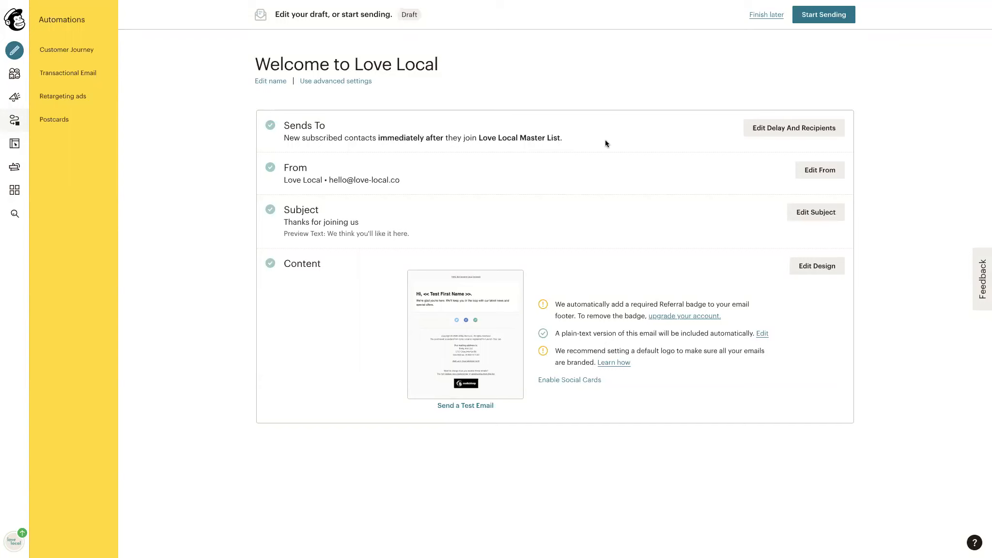
Make the welcome email also trigger when subscribed contacts are imported, and save the recipient settings.
{"action": "left_click", "coordinate": [764, 130]}
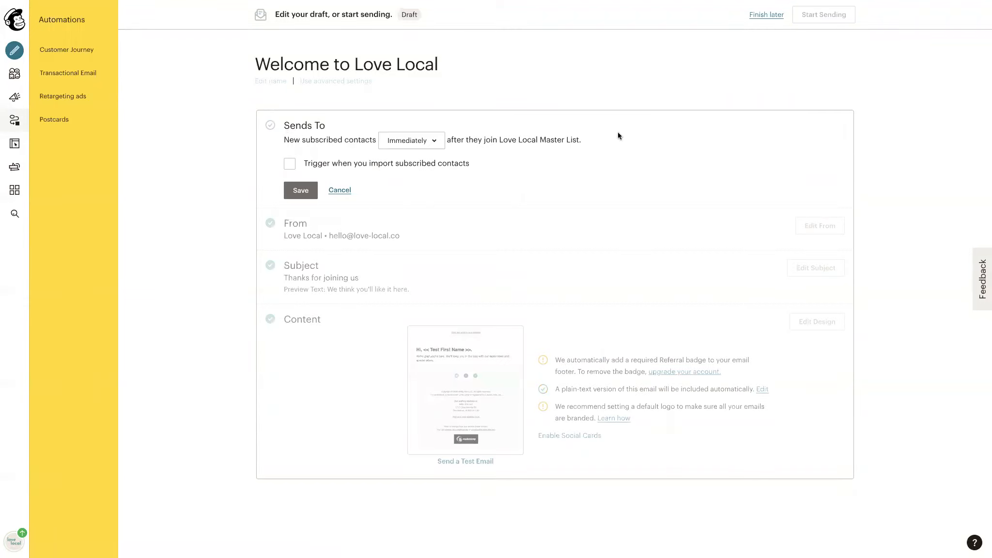
{"action": "left_click", "coordinate": [290, 164]}
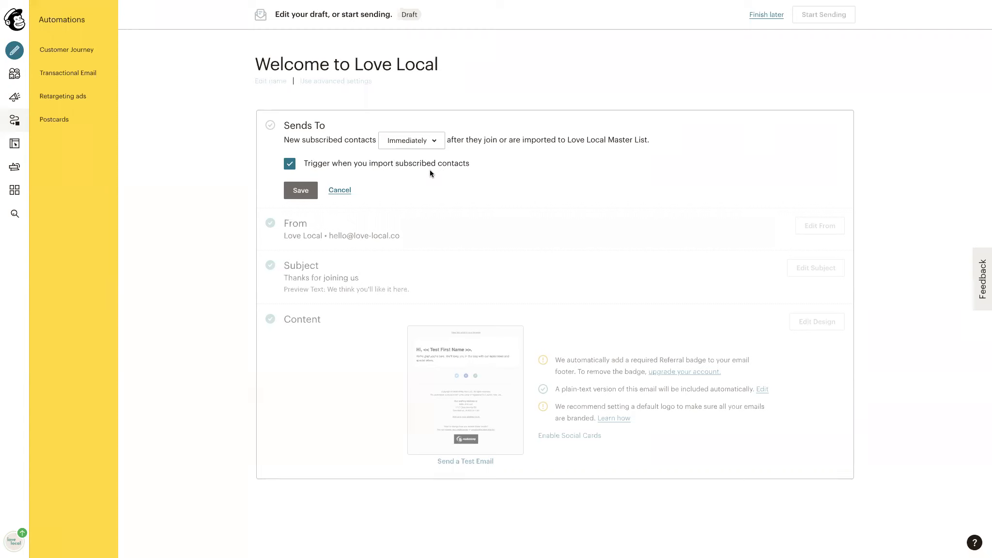
{"action": "left_click", "coordinate": [302, 193]}
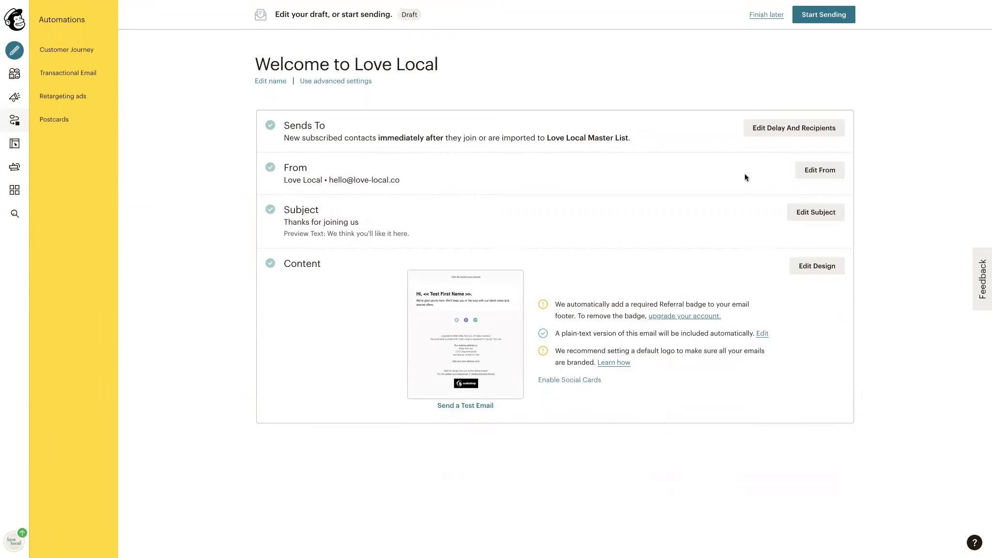
Review the sender details and the subject and preview text, saving both sections as they are.
{"action": "left_click", "coordinate": [804, 169]}
{"action": "left_click_drag", "start_coordinate": [343, 221], "coordinate": [276, 225]}
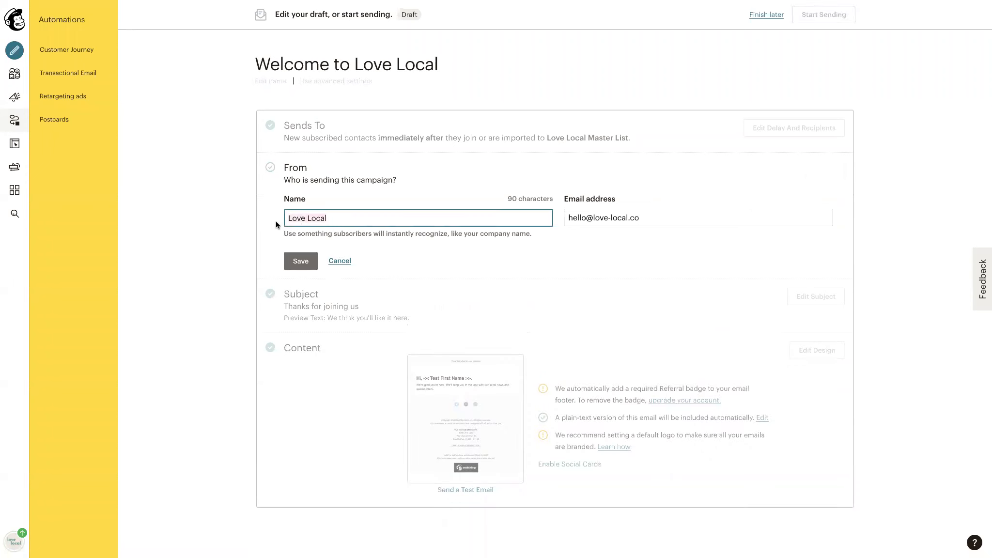
{"action": "left_click", "coordinate": [348, 218]}
{"action": "left_click", "coordinate": [297, 261]}
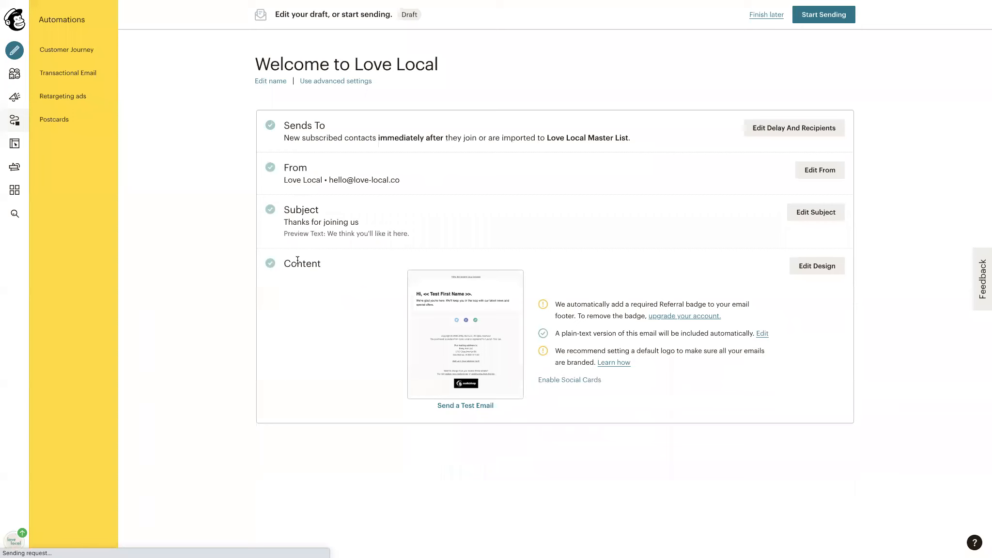
{"action": "left_click", "coordinate": [815, 212]}
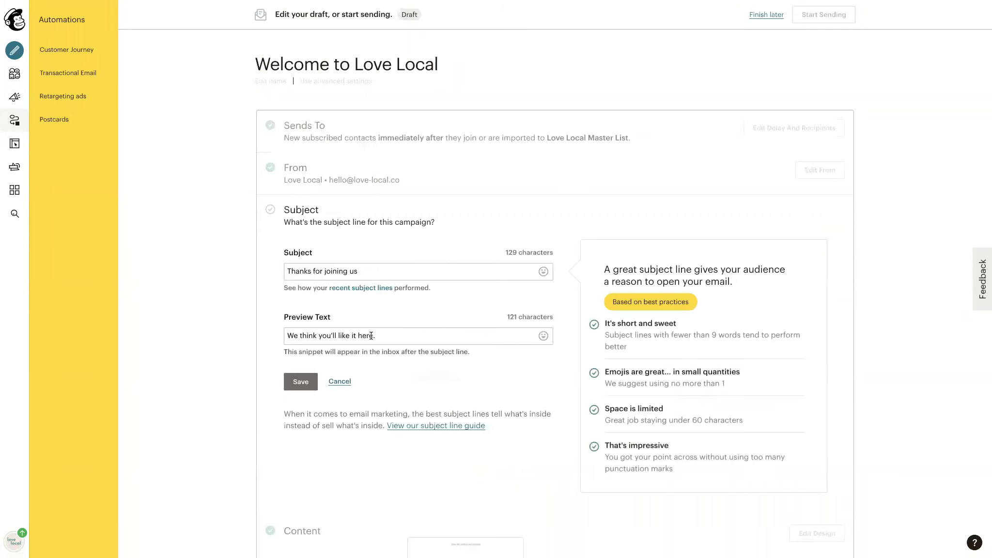
{"action": "left_click", "coordinate": [293, 381]}
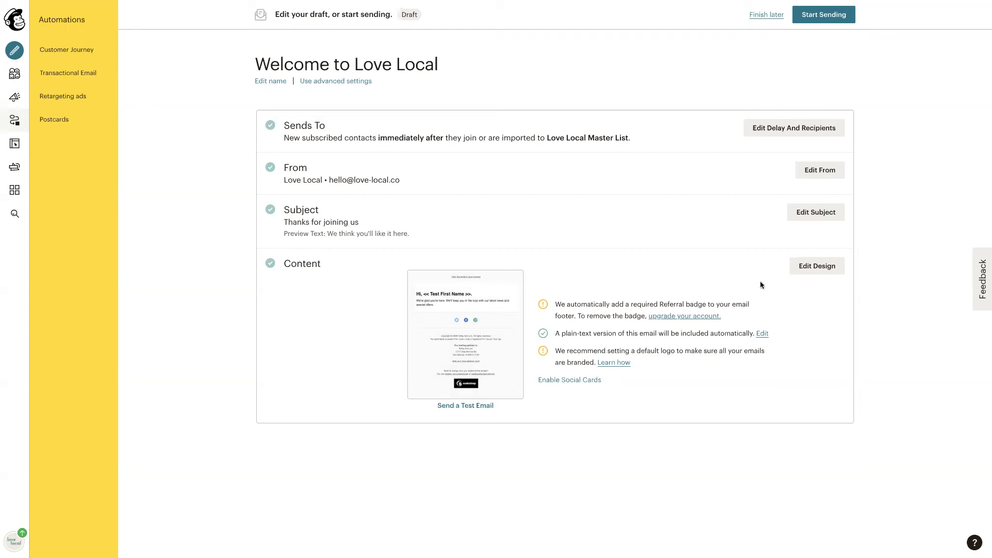
Open the email design and replace the greeting heading in the text block with "WELCOME TO LOVE LOCAL!".
{"action": "left_click", "coordinate": [803, 266]}
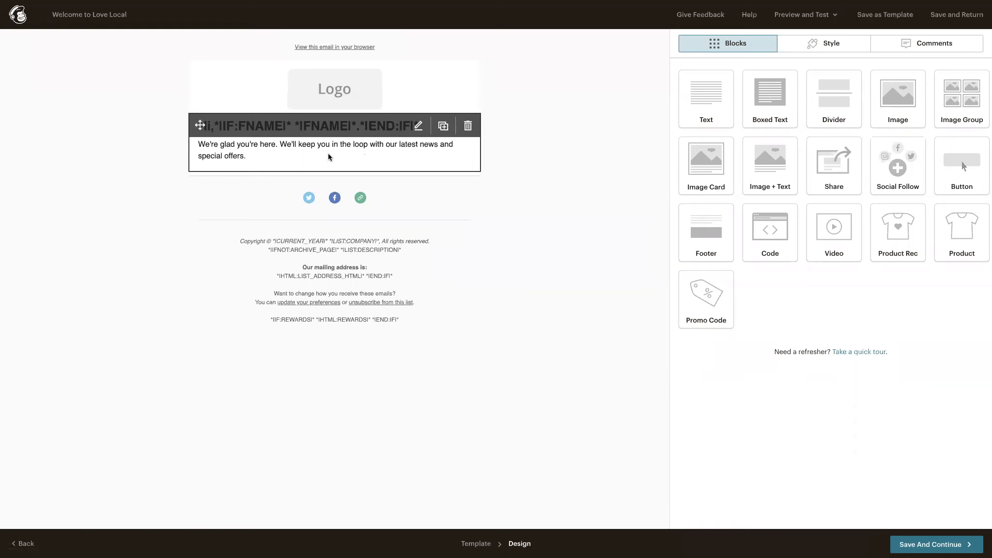
{"action": "left_click", "coordinate": [284, 148]}
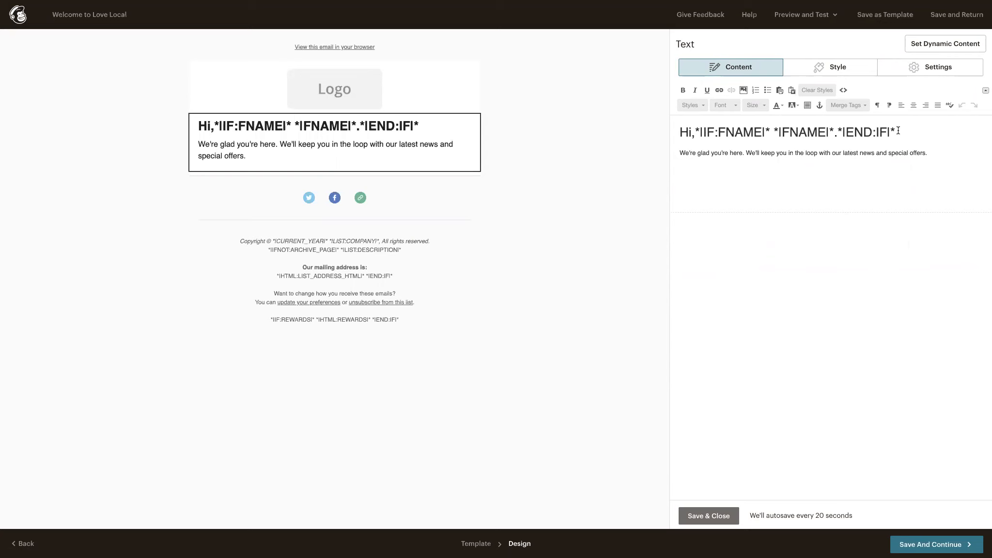
{"action": "left_click_drag", "start_coordinate": [899, 131], "coordinate": [666, 111]}
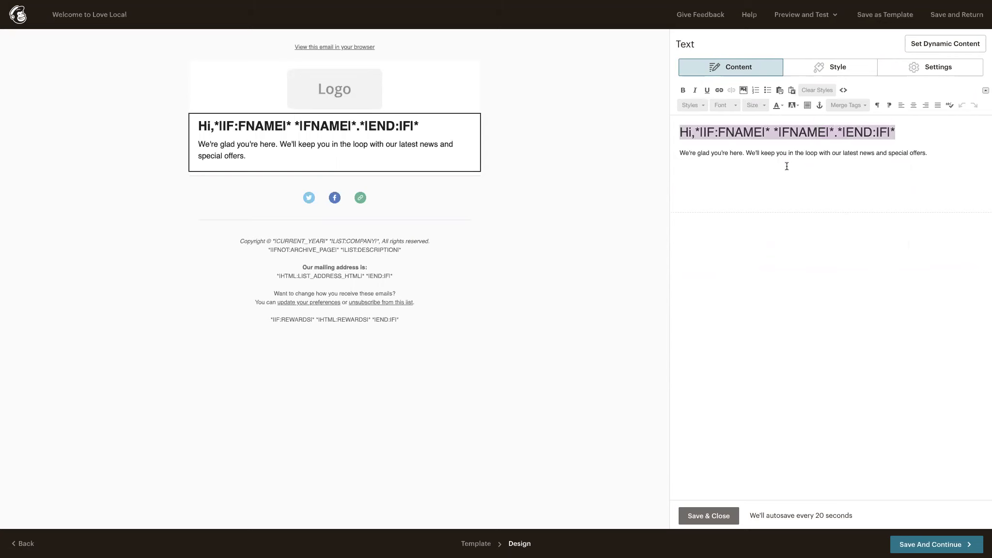
{"action": "type", "text": "WELCOME TO LOV"}
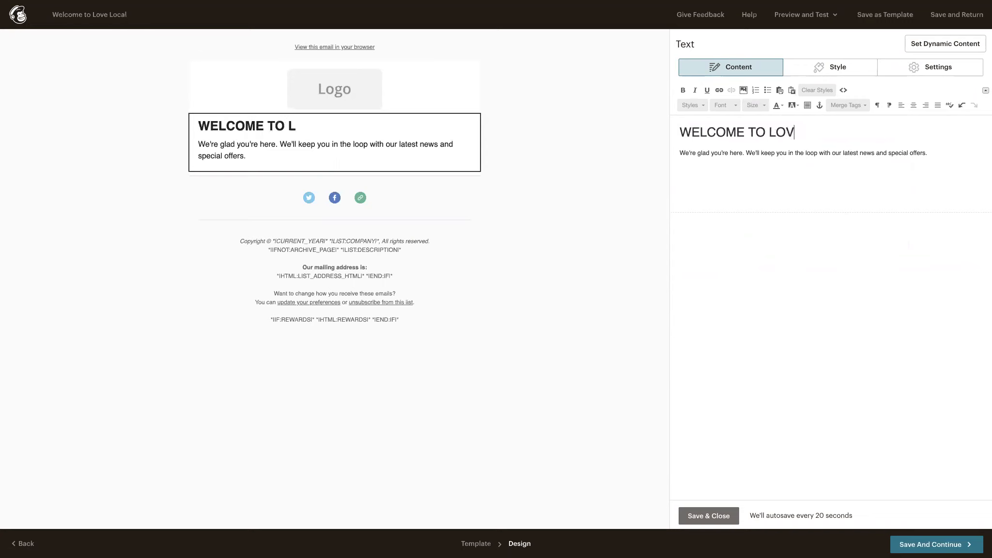
{"action": "type", "text": "E LOCAL!"}
Rewrite the sentence below the heading as "We're grateful to have you in our community.".
{"action": "left_click_drag", "start_coordinate": [927, 153], "coordinate": [698, 153]}
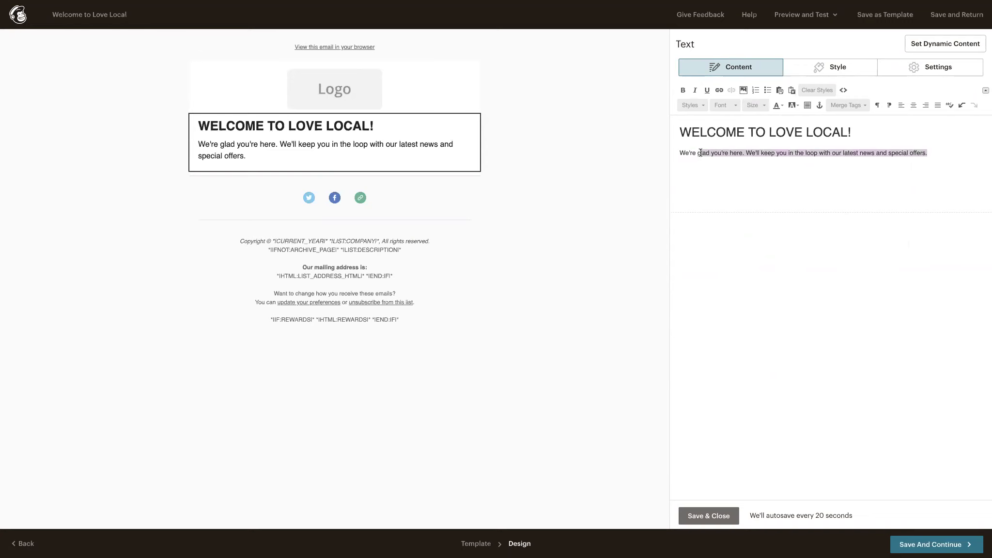
{"action": "type", "text": "grateful to have you in our "}
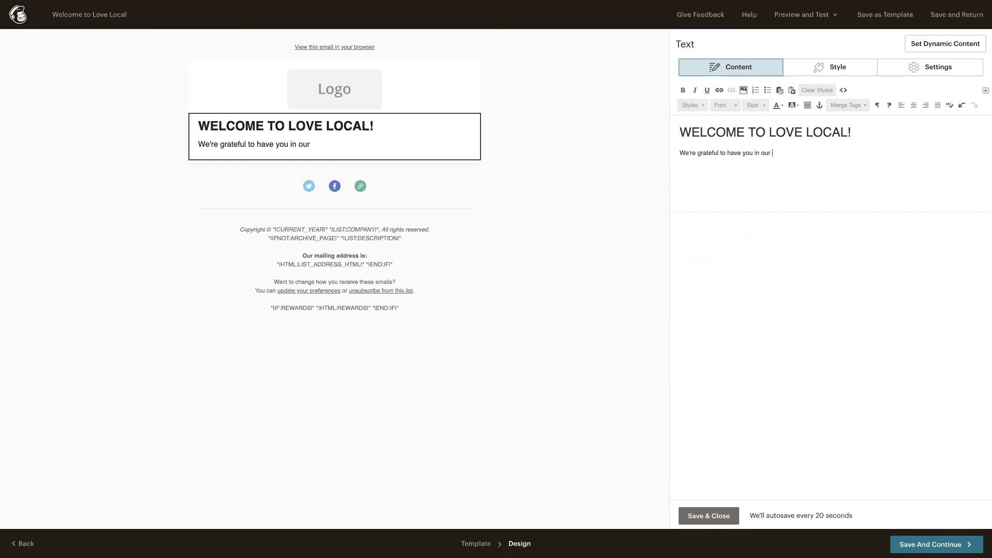
{"action": "type", "text": "community."}
{"action": "key", "text": "Return"}
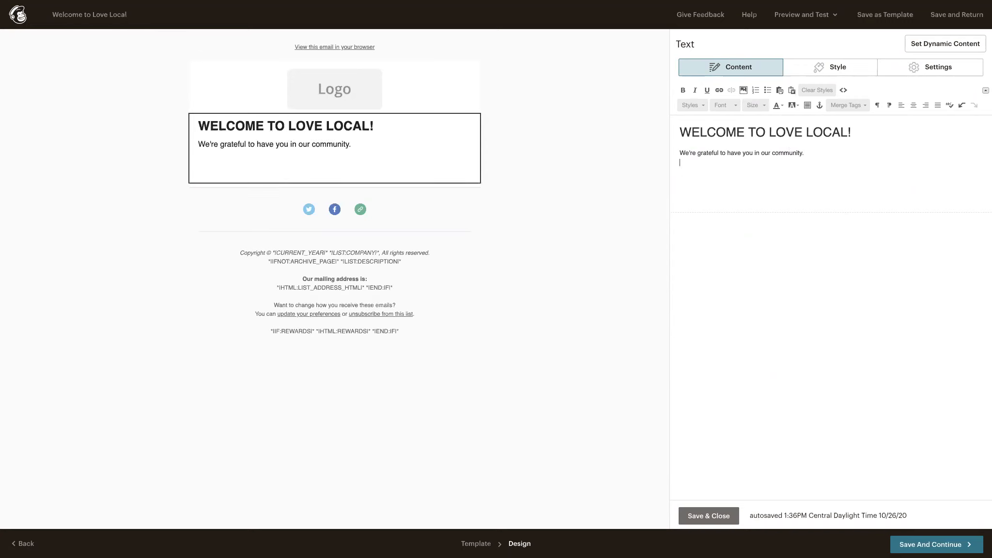
Add the line "Here are the five things we love sharing with newbies in our community.".
{"action": "type", "text": "Here are the five things"}
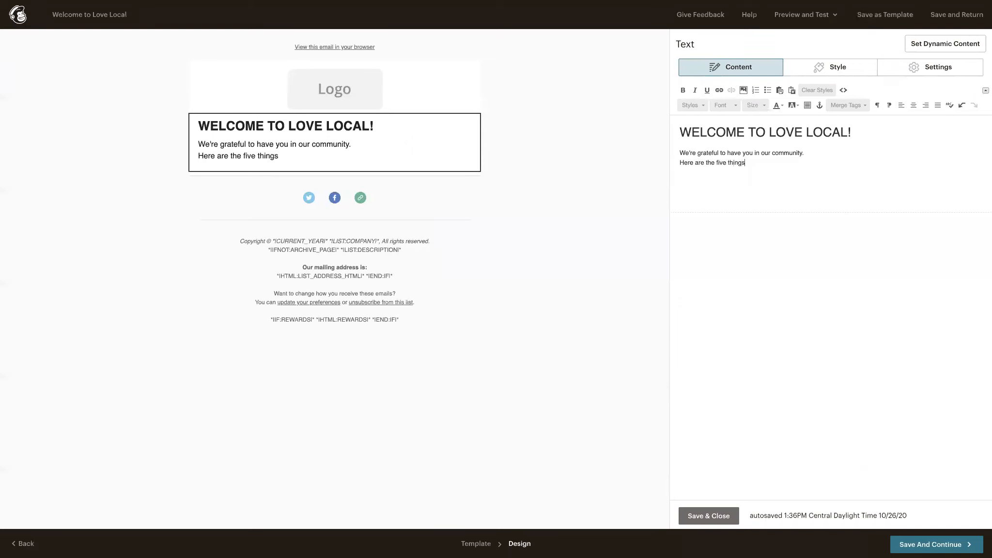
{"action": "type", "text": " we love sharing wi"}
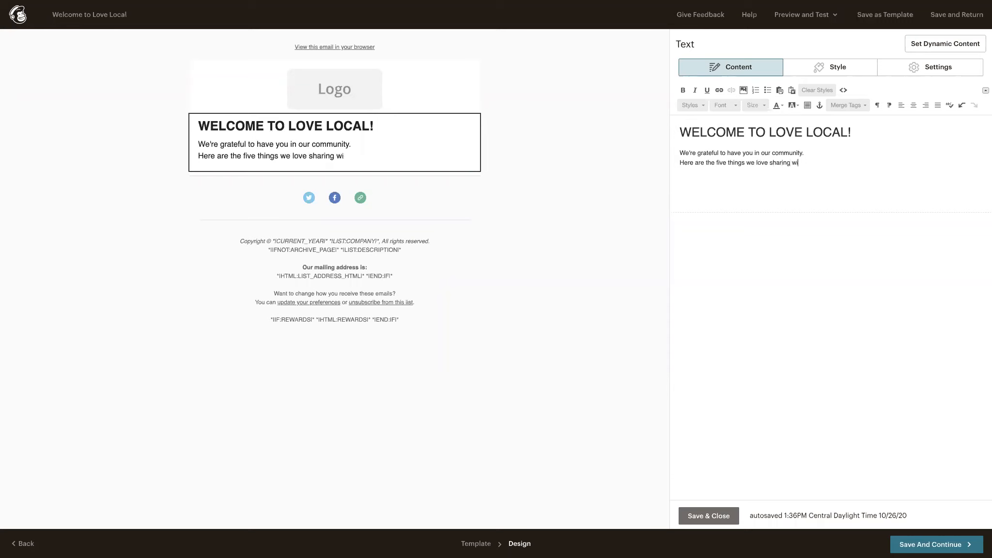
{"action": "type", "text": "th newbies in our comm"}
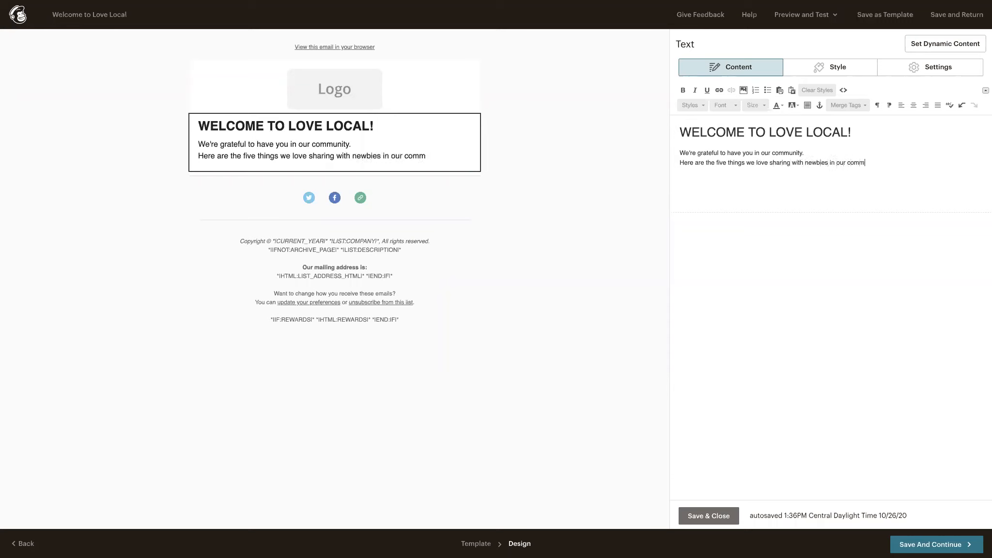
{"action": "type", "text": "unity."}
{"action": "key", "text": "Return"}
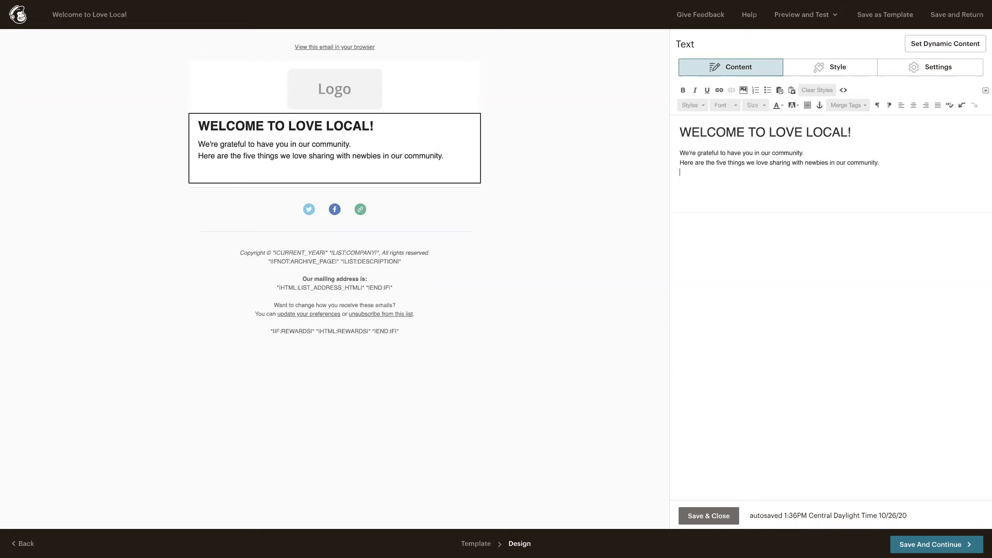
Add the first list item "1. We offer free mini courses!" followed by the line "Here's where you can sign up.".
{"action": "type", "text": "1. We offer free mini cour"}
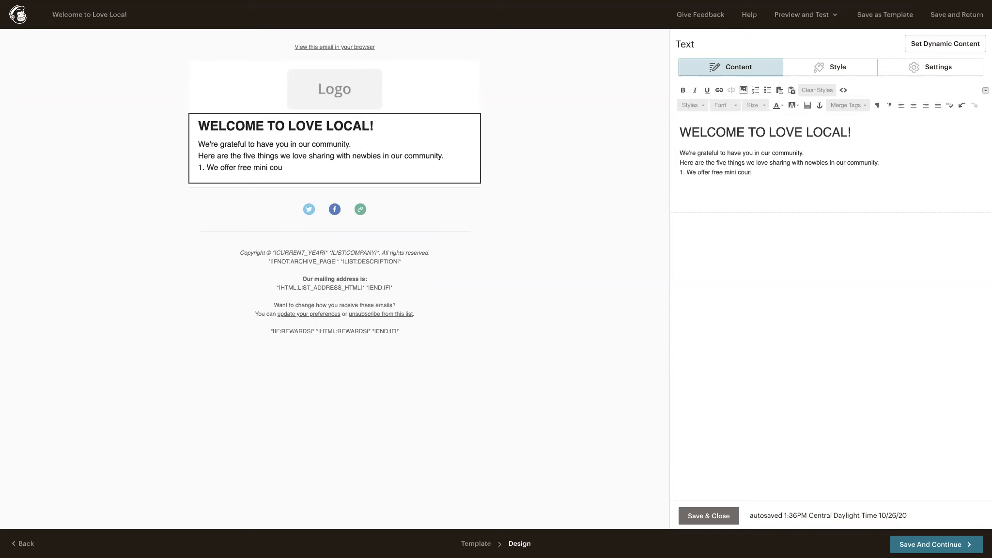
{"action": "type", "text": "ses!"}
{"action": "key", "text": "Return"}
{"action": "type", "text": "Here's wher eyou"}
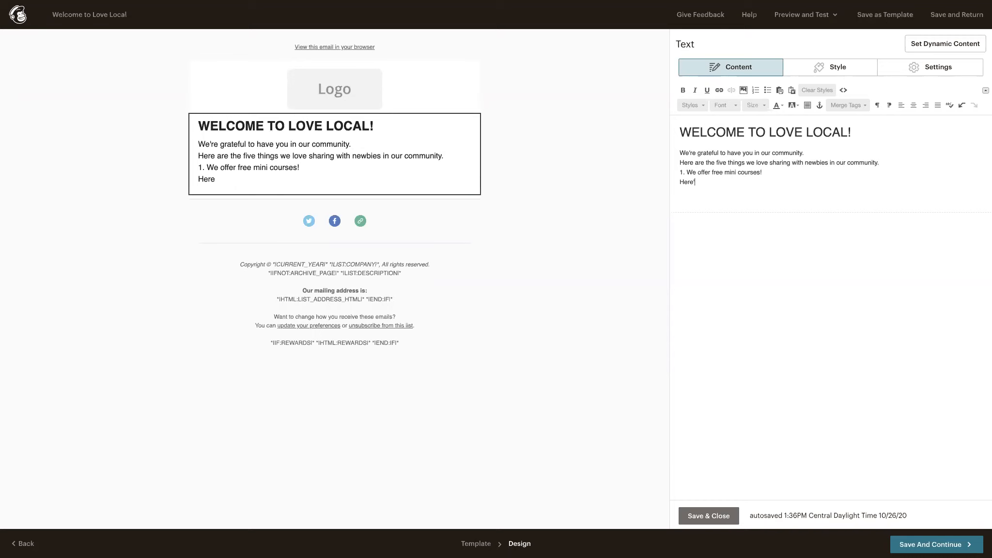
{"action": "key", "text": "BackSpace"}
{"action": "key", "text": "BackSpace"}
{"action": "key", "text": "BackSpace"}
{"action": "key", "text": "BackSpace"}
{"action": "key", "text": "BackSpace"}
{"action": "key", "text": "BackSpace"}
{"action": "type", "text": "e you can sign up."}
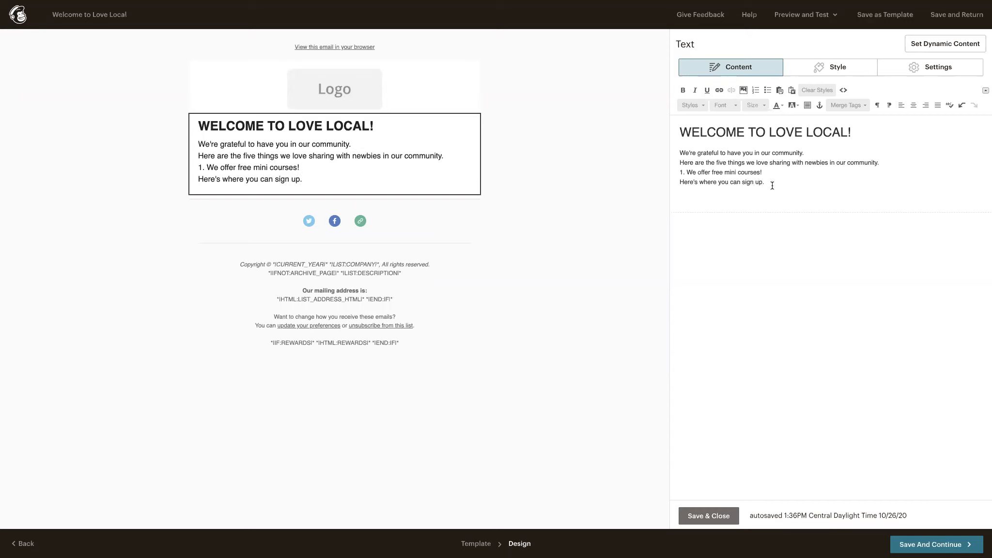
Add the second list item "2. BOok your services here." after a blank line.
{"action": "key", "text": "Return"}
{"action": "key", "text": "Return"}
{"action": "type", "text": "2. BOok your services he"}
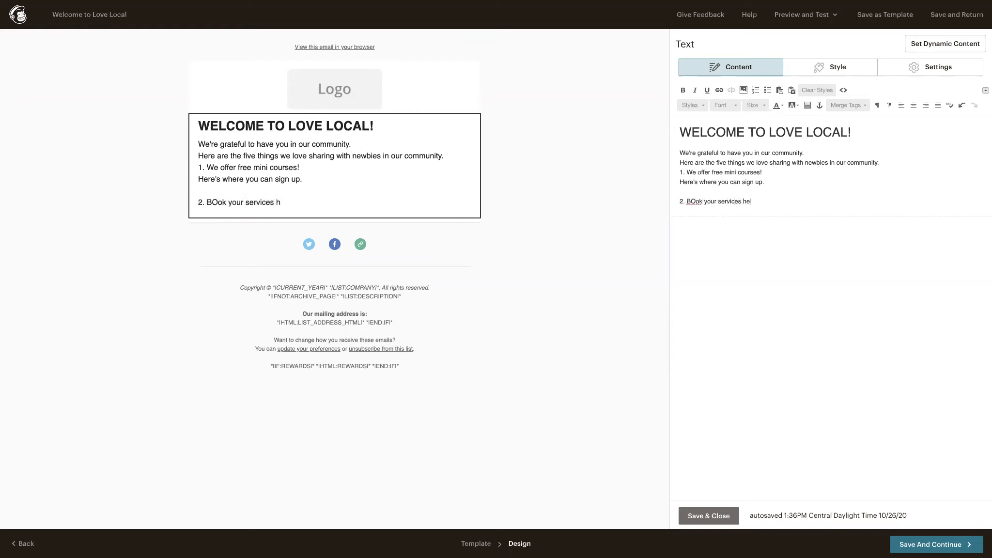
{"action": "type", "text": "re."}
Add the third list item "3. Why We Started Love Local" below the services item, leaving blank space between them.
{"action": "key", "text": "Return"}
{"action": "key", "text": "Return"}
{"action": "type", "text": "3. Why We"}
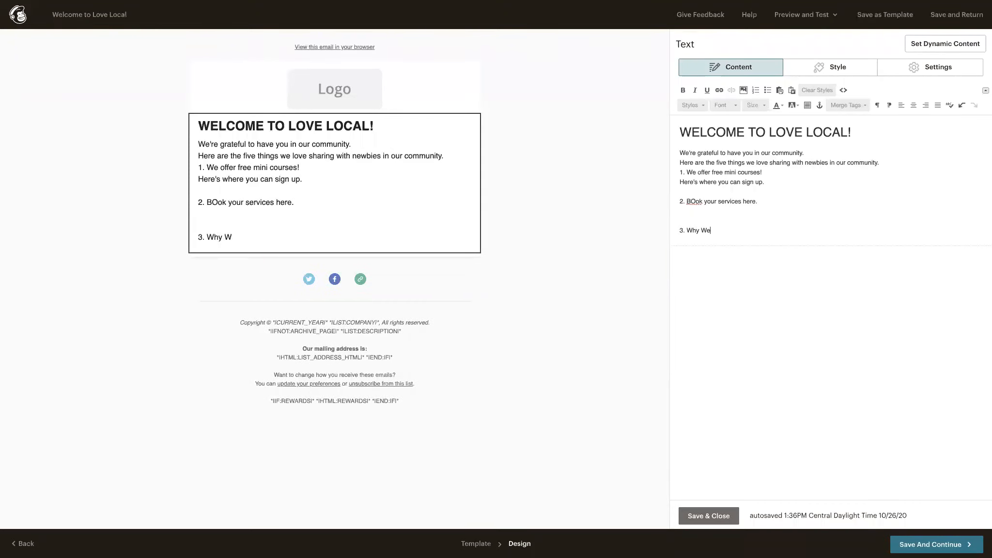
{"action": "type", "text": " Started Love Local"}
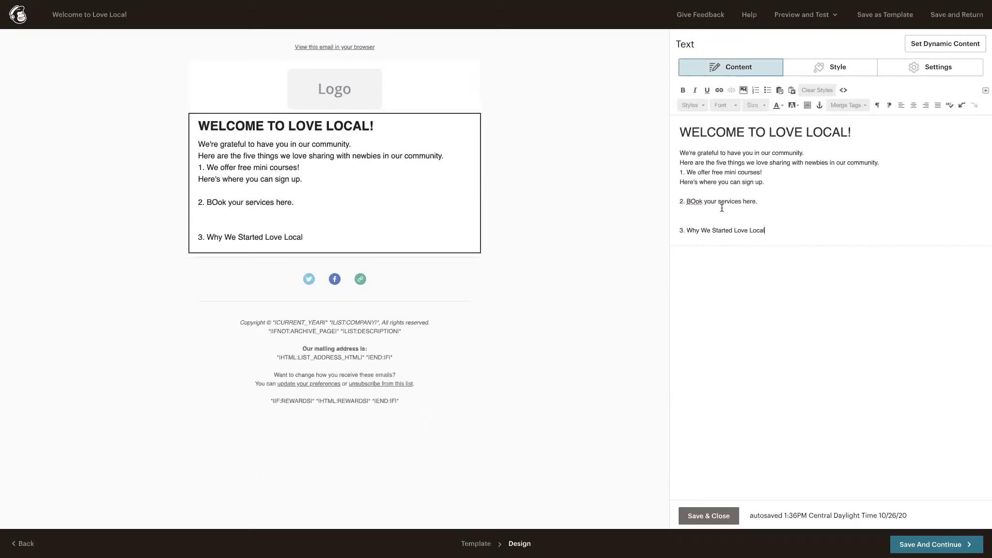
Correct the capitalisation typo in the second list item so it reads "2. Book your services here.".
{"action": "left_click", "coordinate": [696, 201]}
{"action": "key", "text": "BackSpace"}
{"action": "type", "text": "o"}
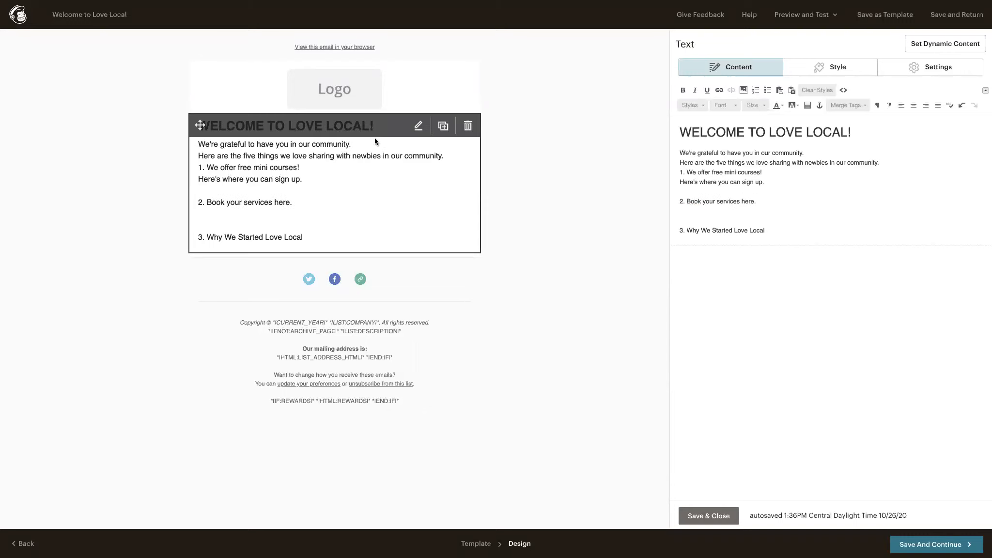
Inspect the logo image block's options, close it, and save the email design to continue to the automation's overview.
{"action": "left_click", "coordinate": [369, 99]}
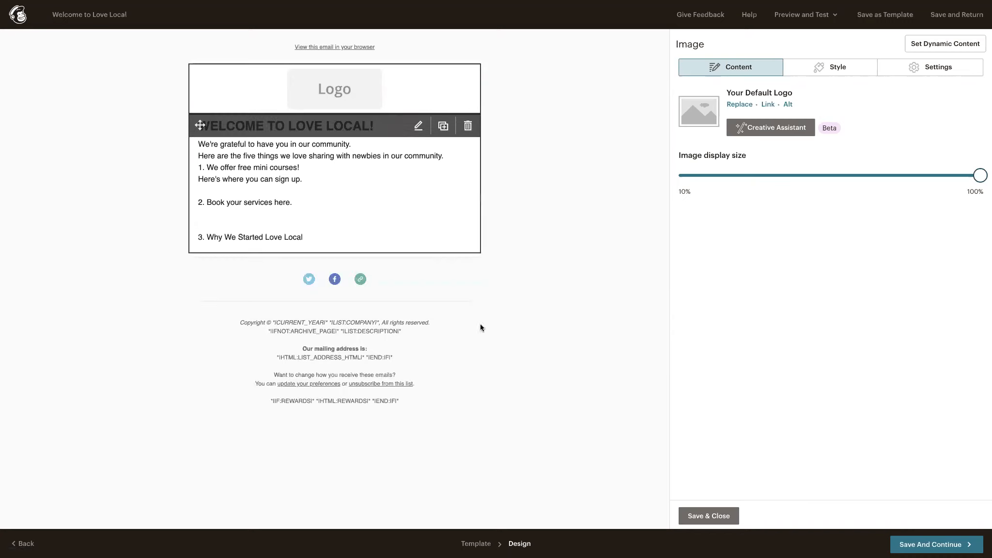
{"action": "left_click", "coordinate": [723, 517]}
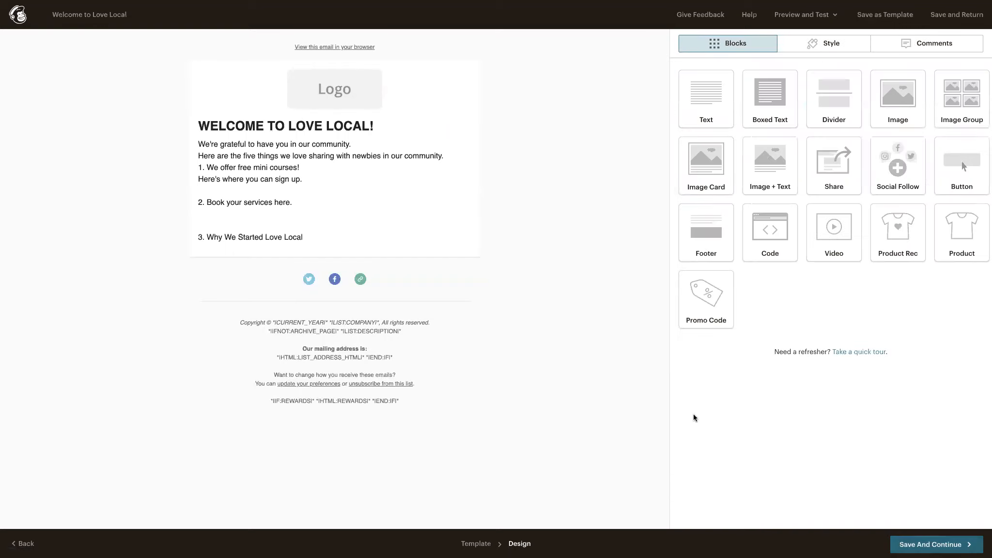
{"action": "left_click", "coordinate": [925, 546]}
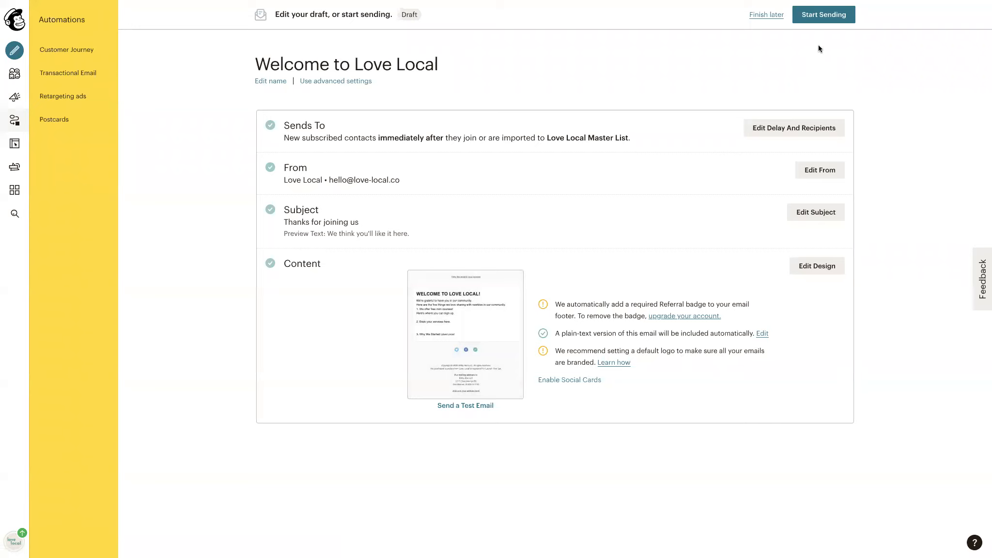
Start sending the "Welcome to Love Local" automation and confirm its activation.
{"action": "left_click", "coordinate": [824, 19]}
{"action": "left_click", "coordinate": [538, 313]}
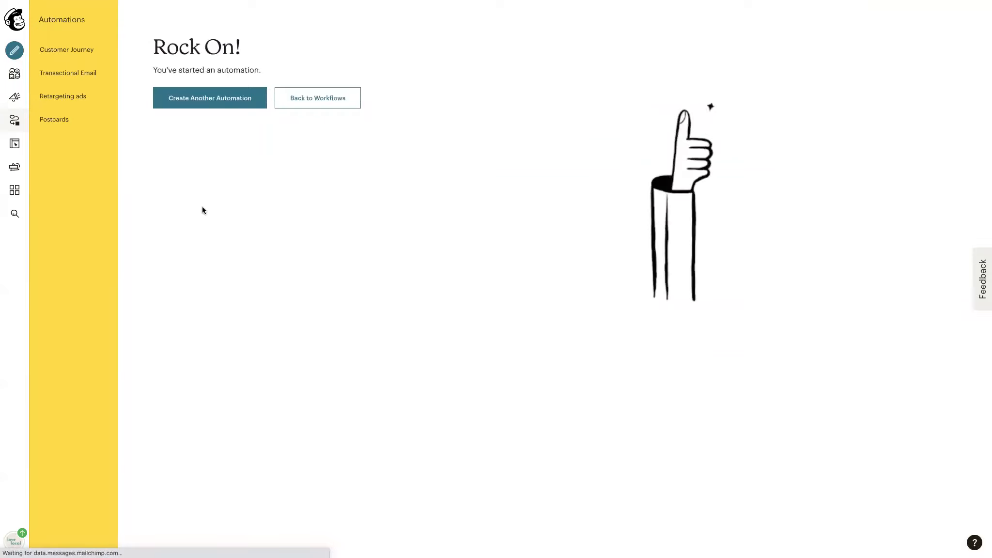
Return to the automation workflows and show the list of My Journeys, visiting the automations Explore page on the way.
{"action": "left_click", "coordinate": [321, 102]}
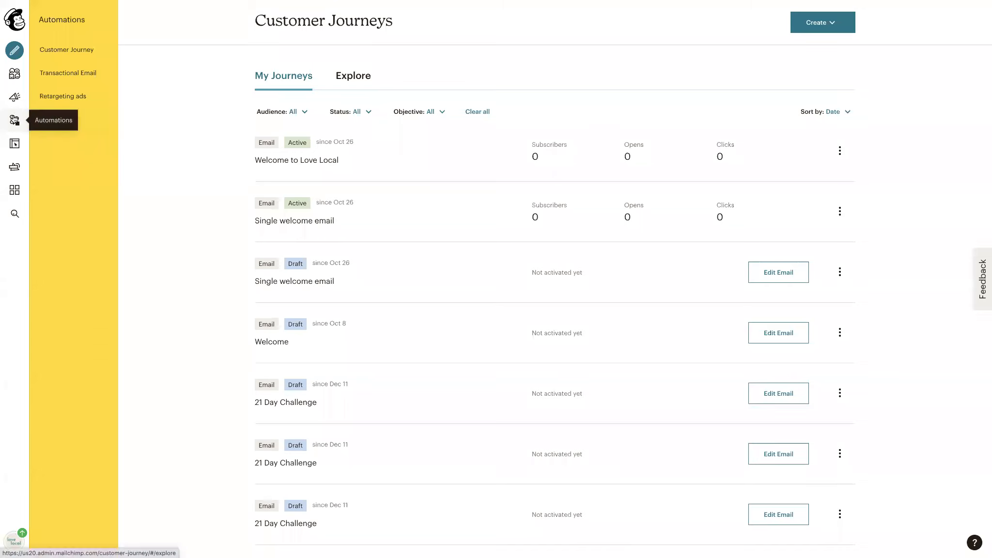
{"action": "left_click", "coordinate": [14, 120]}
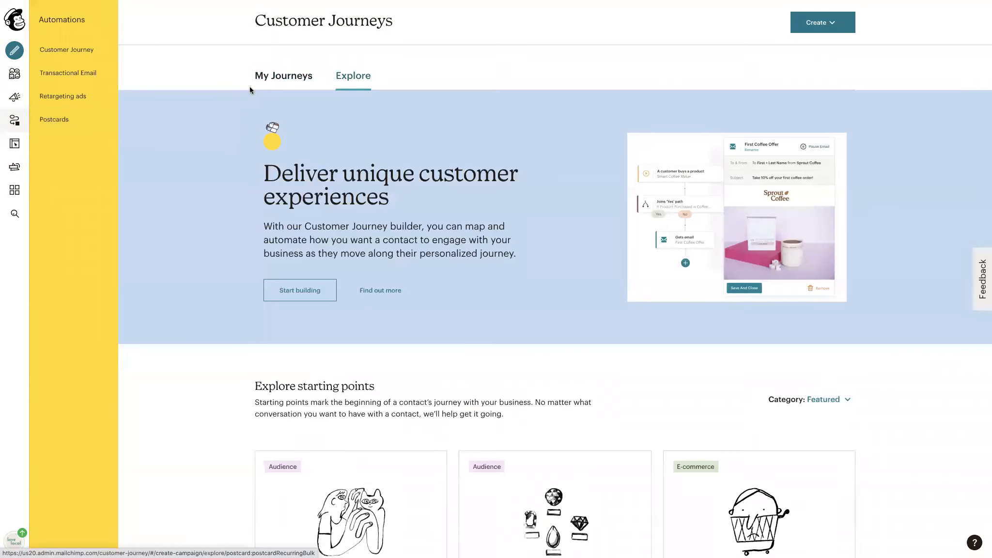
{"action": "left_click", "coordinate": [270, 79]}
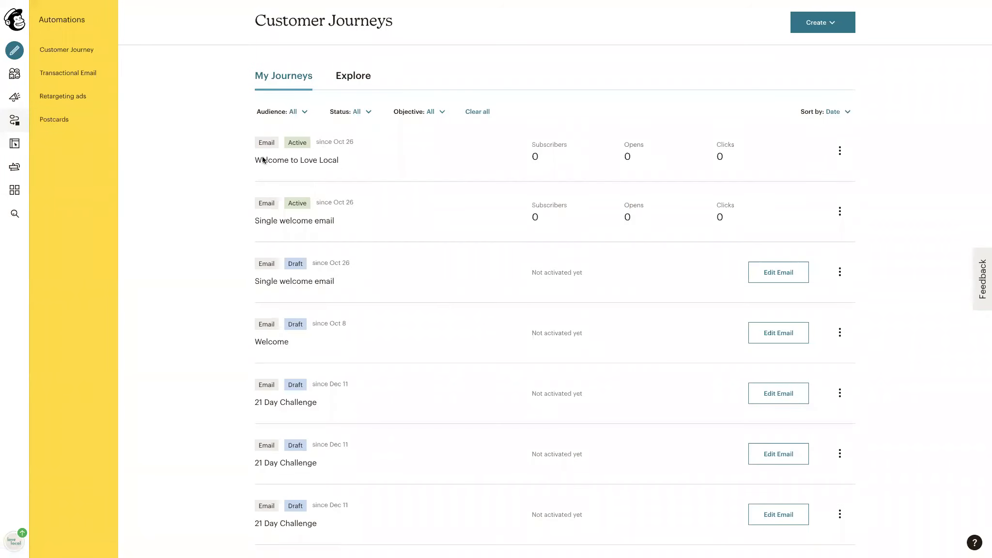